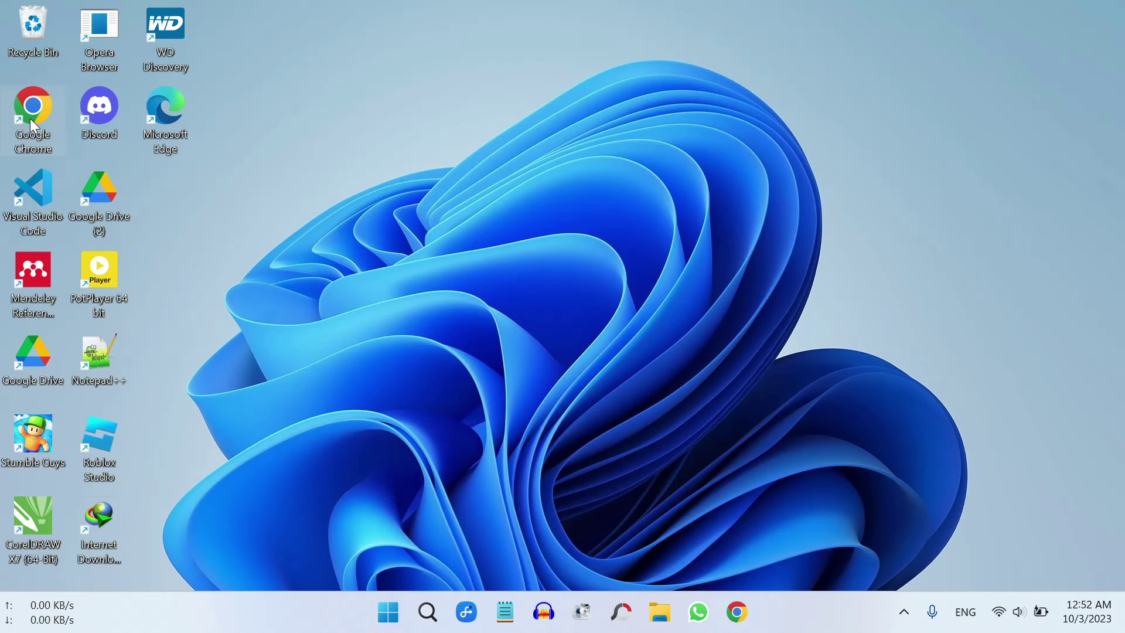
Try to launch Google Chrome from its desktop shortcut and move that shortcut directly below Microsoft Edge
double_click(50, 133)
drag(30, 110, 202, 193)
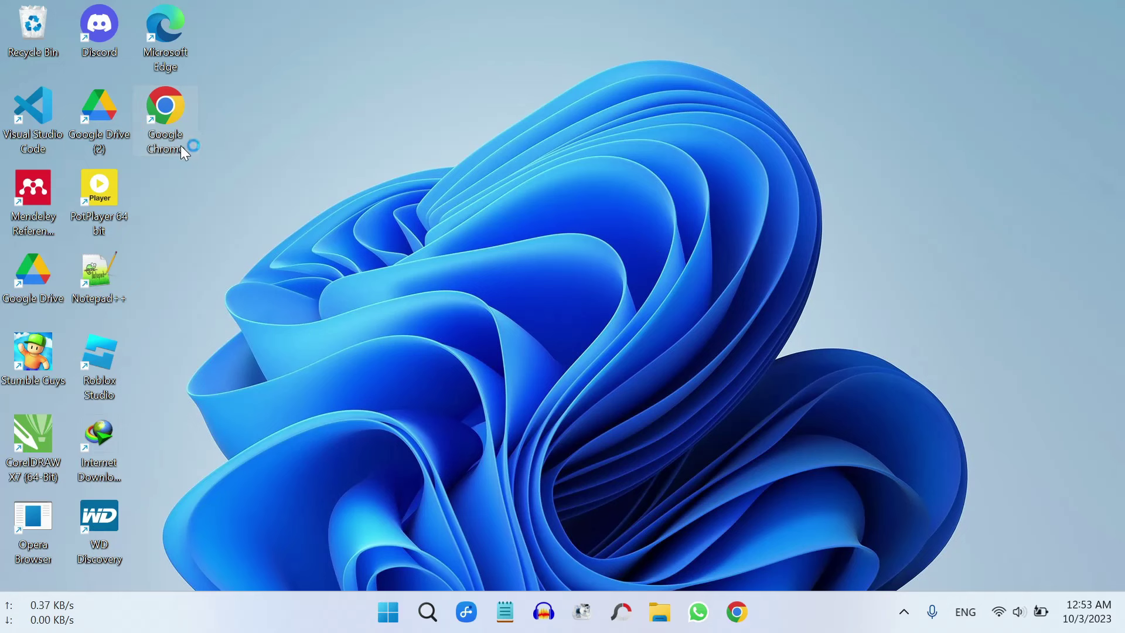
double_click(178, 114)
Append " --no-sandbox" to the target in the Google Chrome desktop shortcut's properties and apply the change
right_click(166, 117)
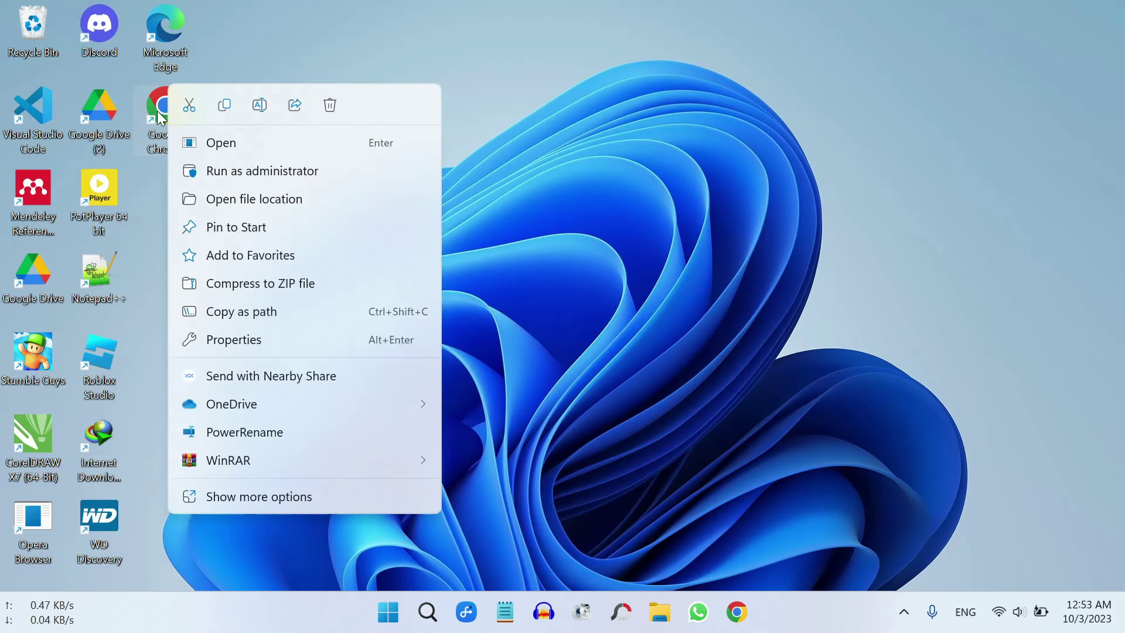
click(234, 339)
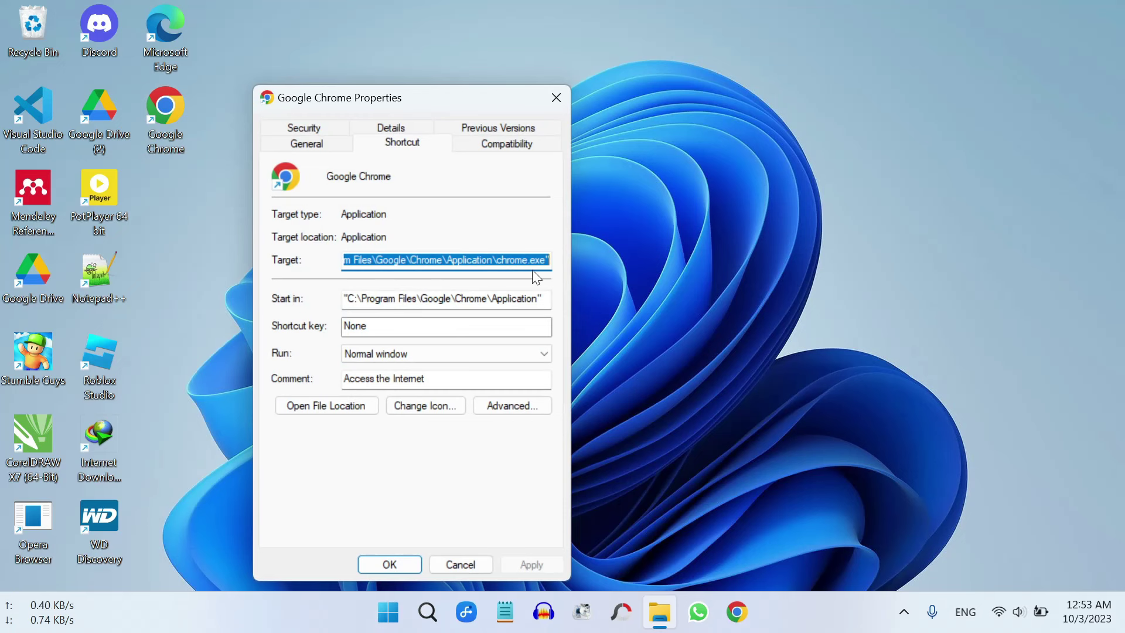
click(546, 261)
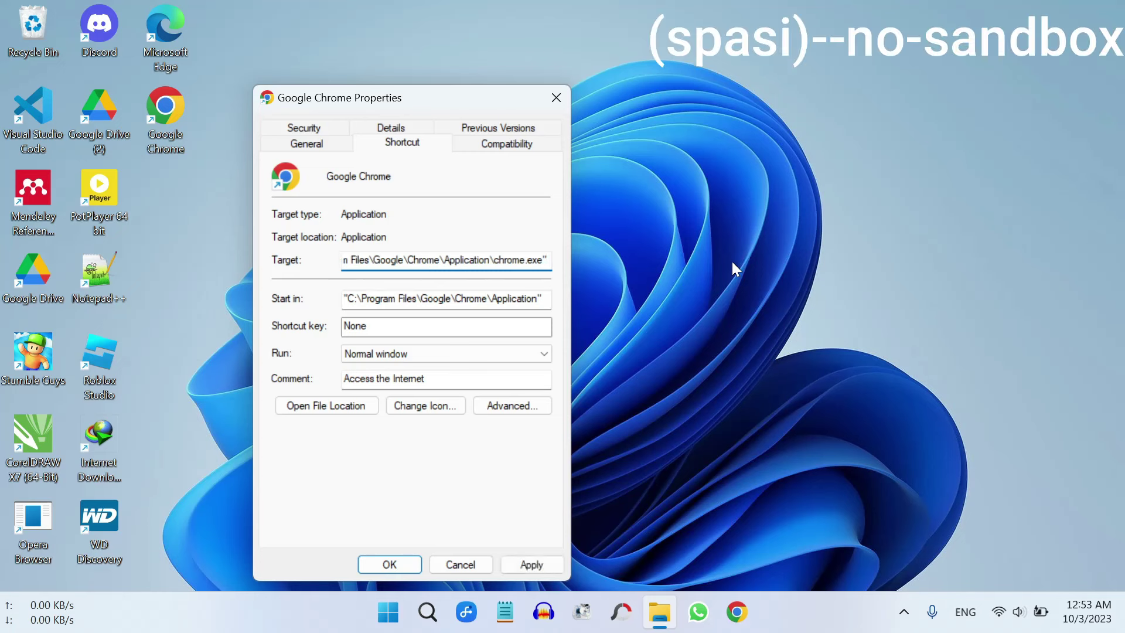
text(--)
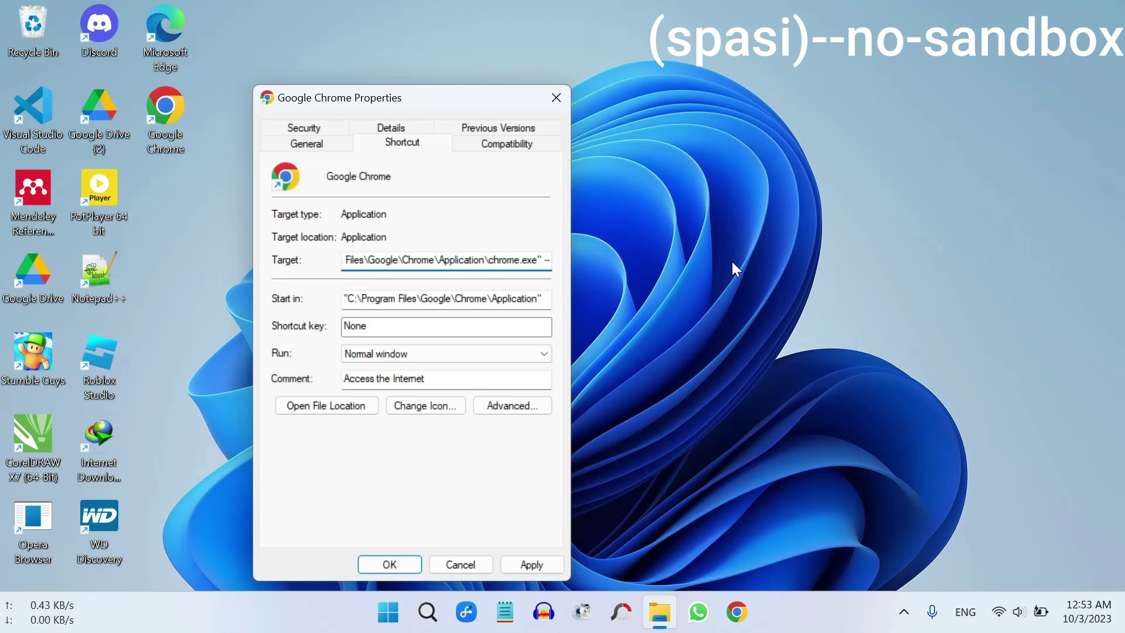
text(no-)
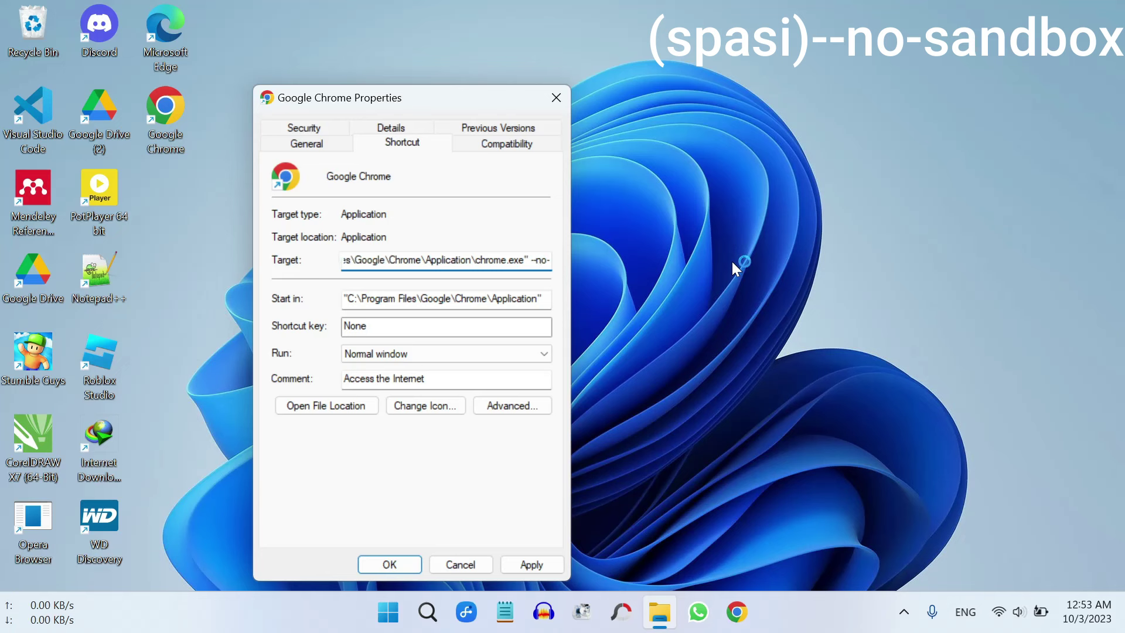
text(sandb)
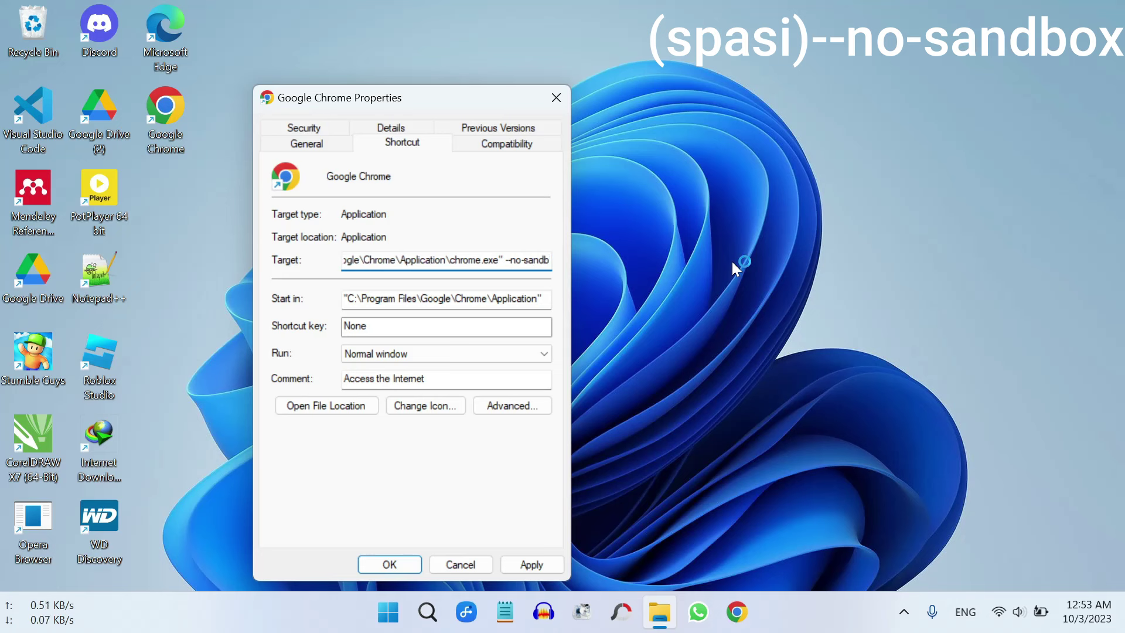
text(ox)
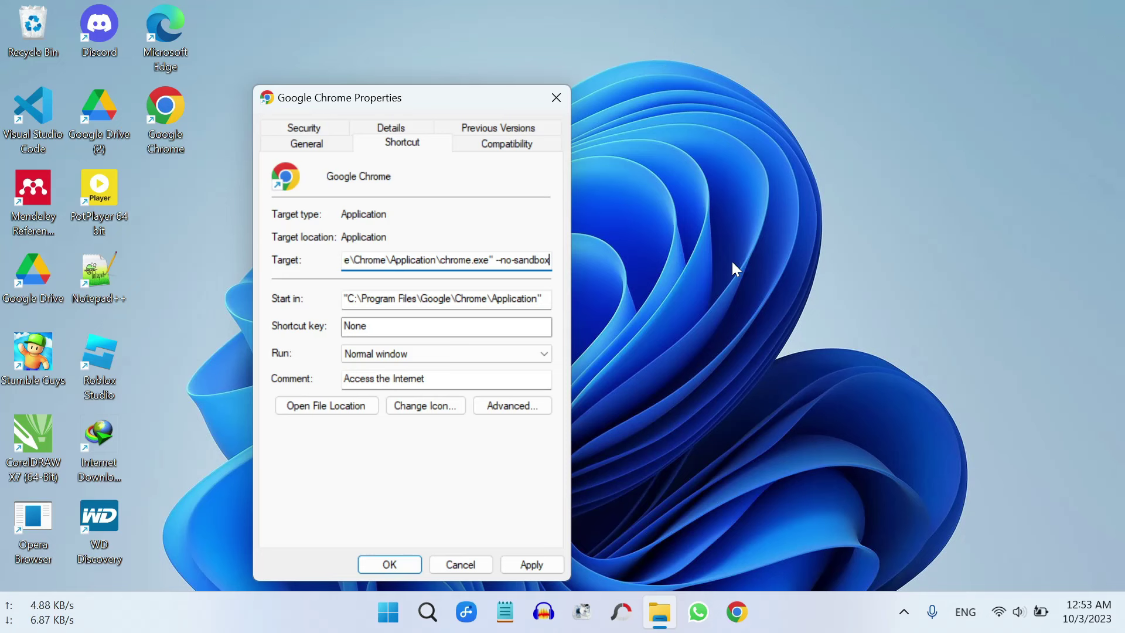
click(526, 565)
click(394, 566)
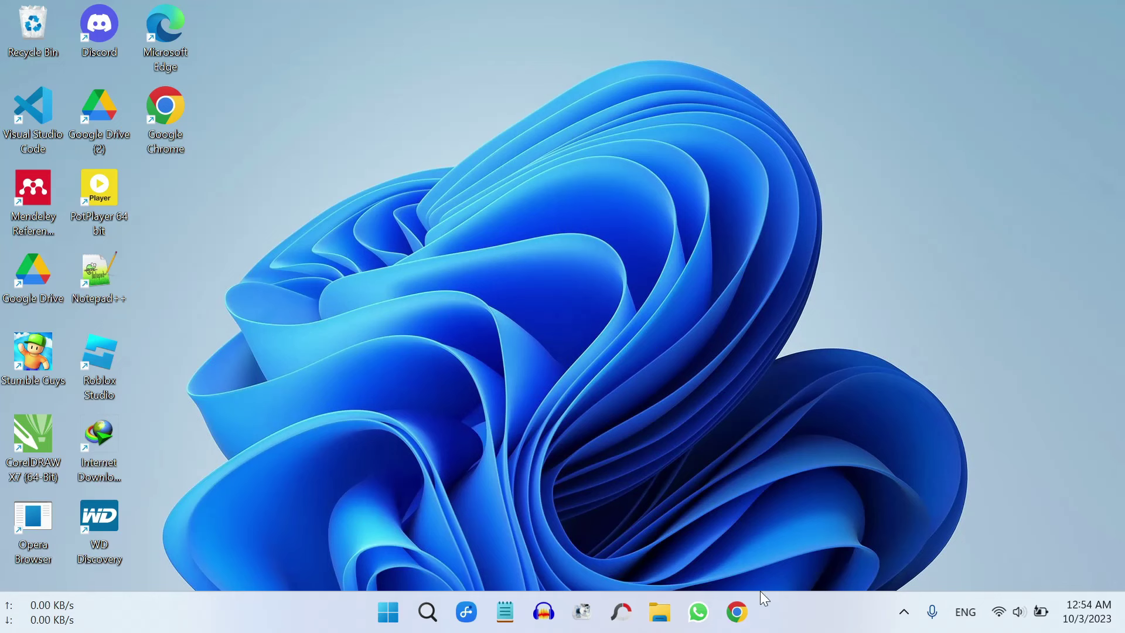
Replace the pinned Chrome entry on the taskbar with the edited desktop shortcut and test it by launching Chrome
right_click(739, 620)
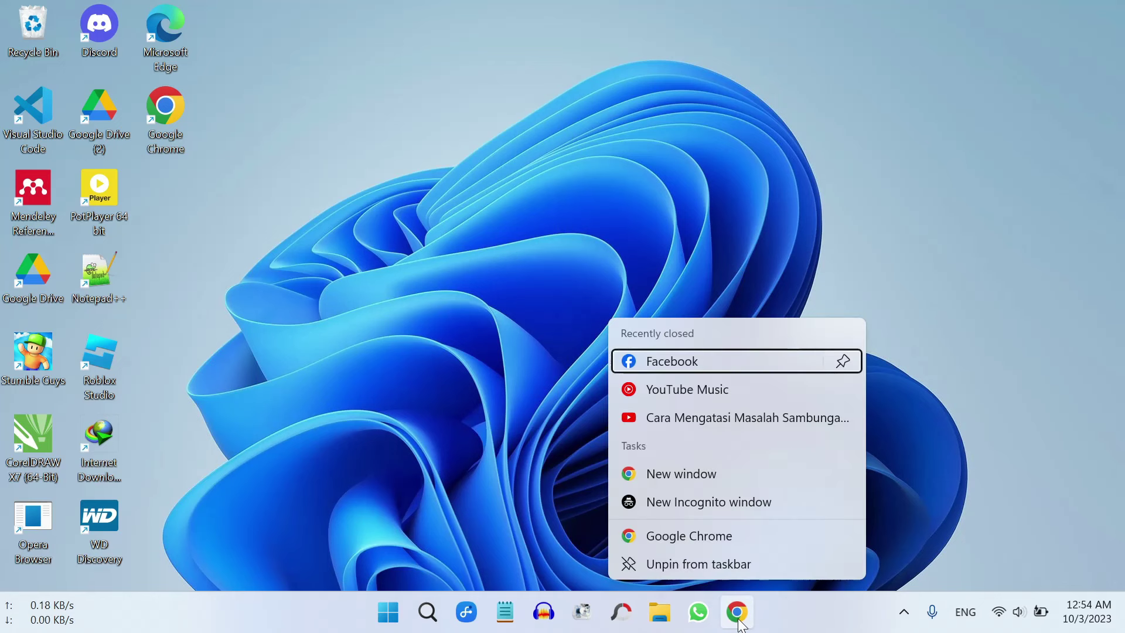
click(715, 568)
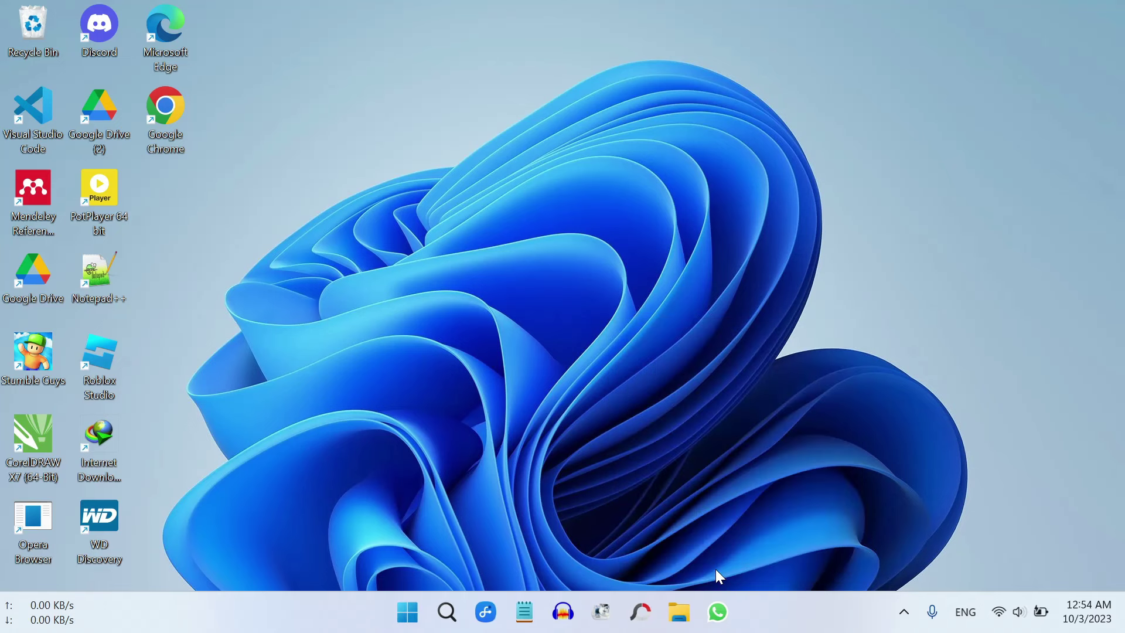
drag(177, 135, 744, 626)
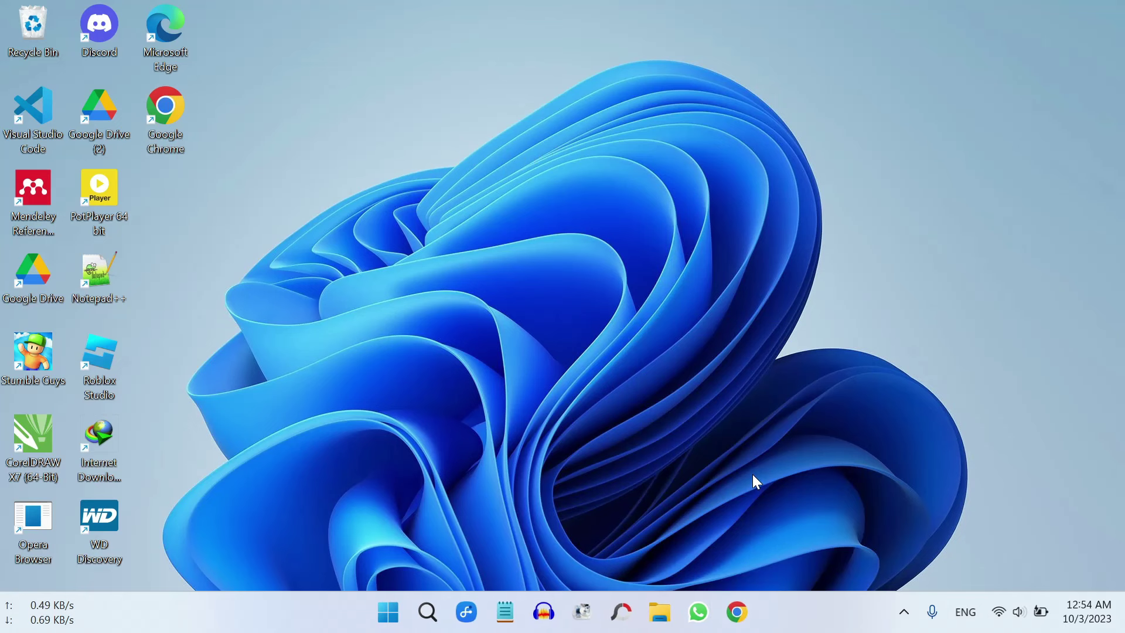
click(737, 612)
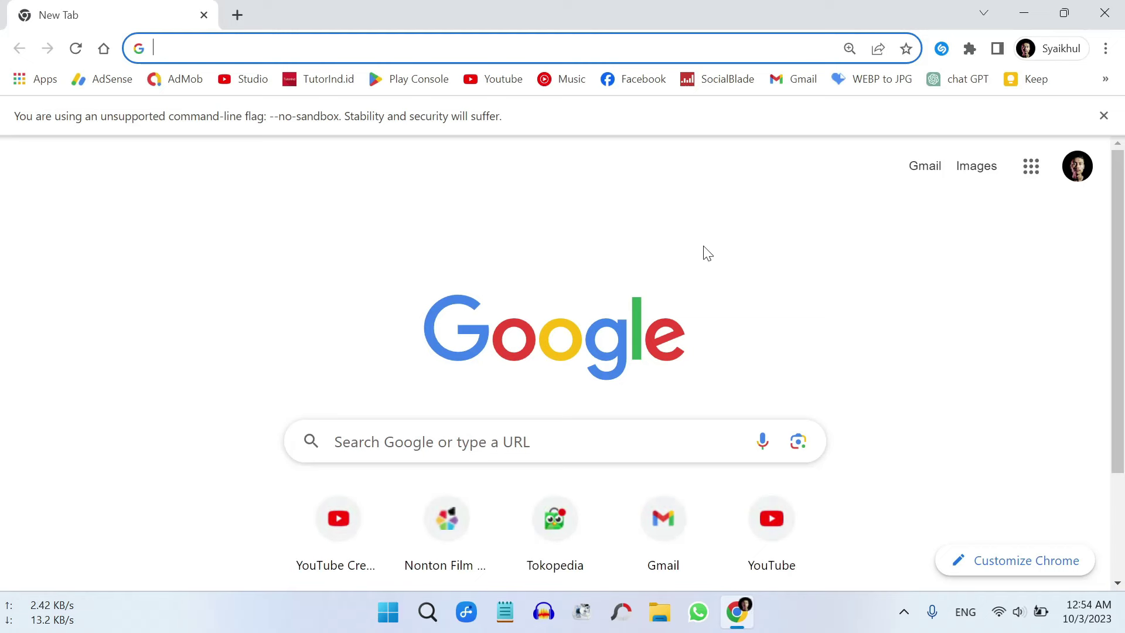
click(1104, 13)
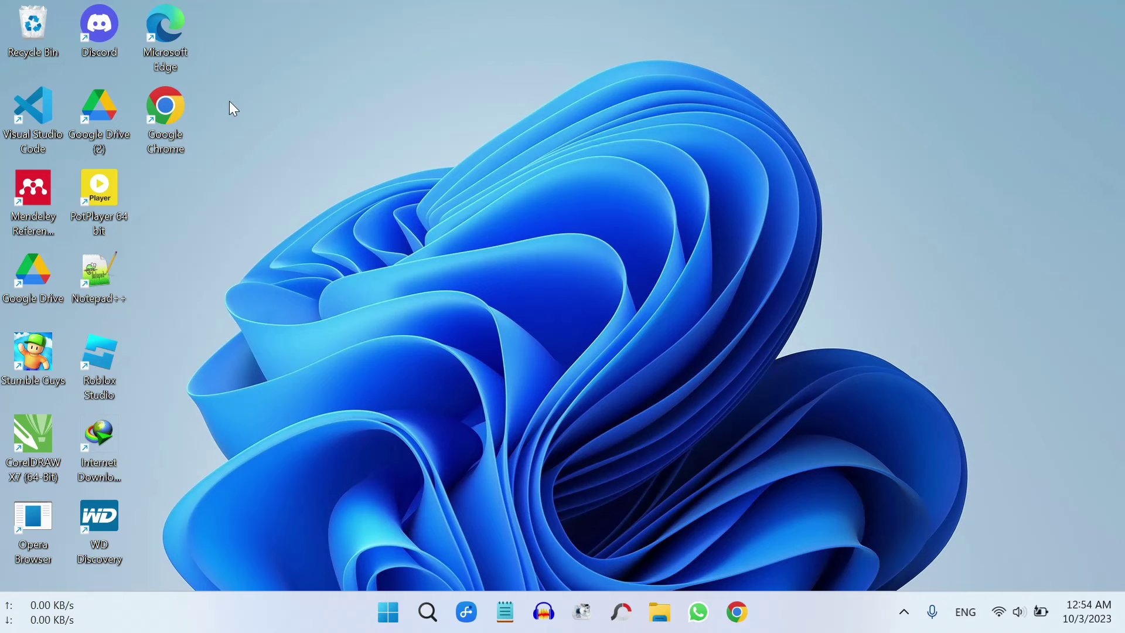
Open the file location of the Google Chrome desktop shortcut
right_click(165, 109)
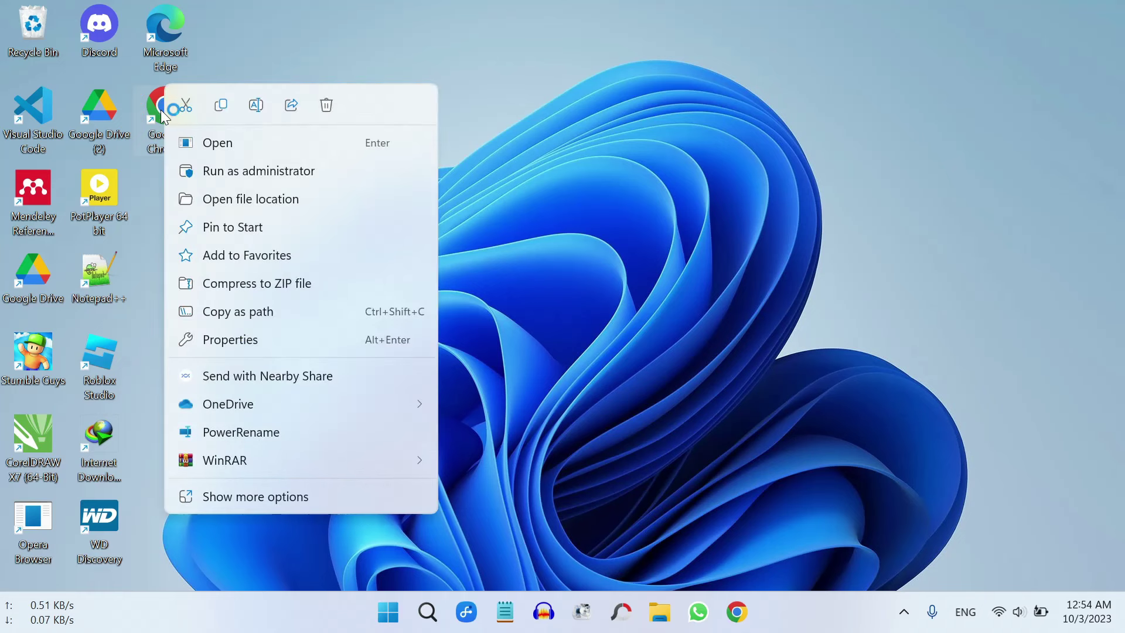
click(242, 199)
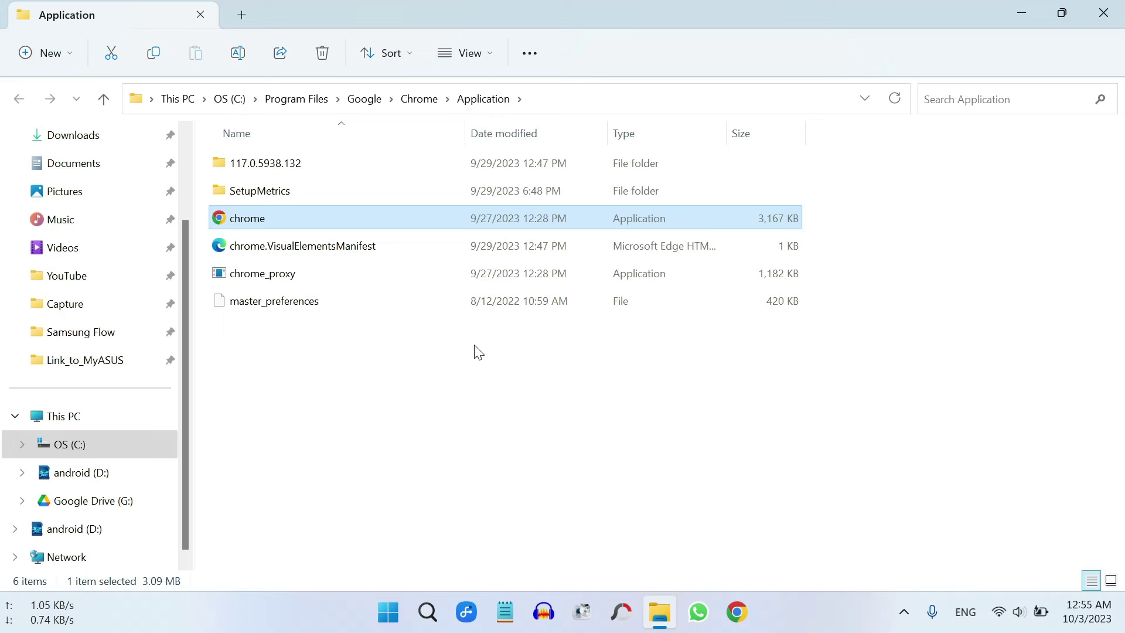
key(Return)
mouse_move(282, 218)
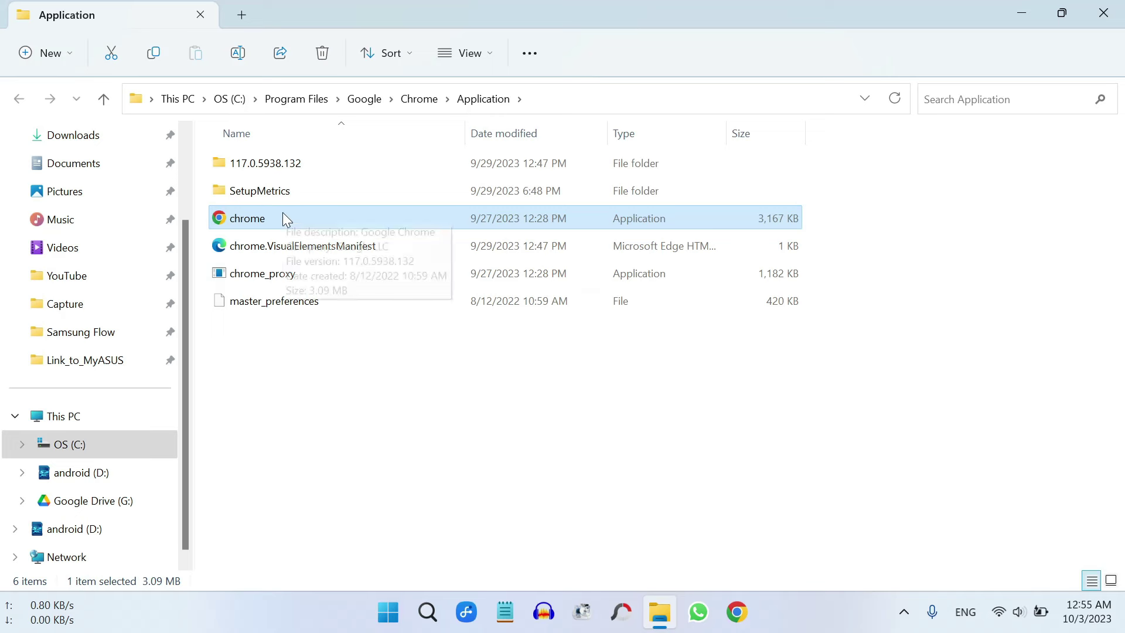
Rename the chrome application file in the Application folder to "chrome." by adding a trailing dot
right_click(250, 222)
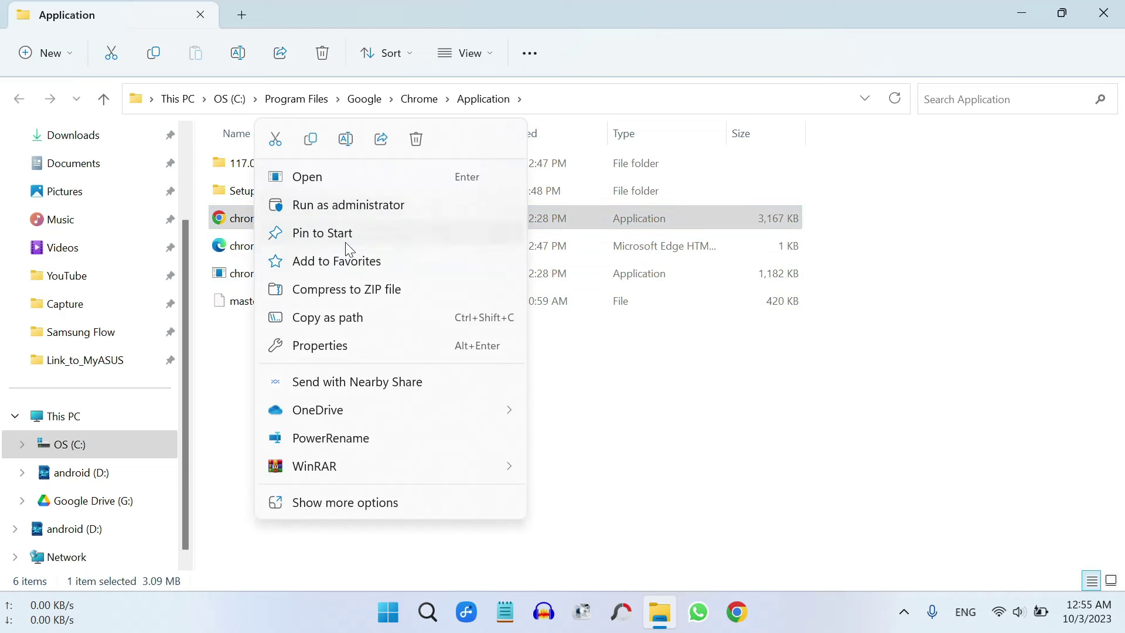
click(336, 503)
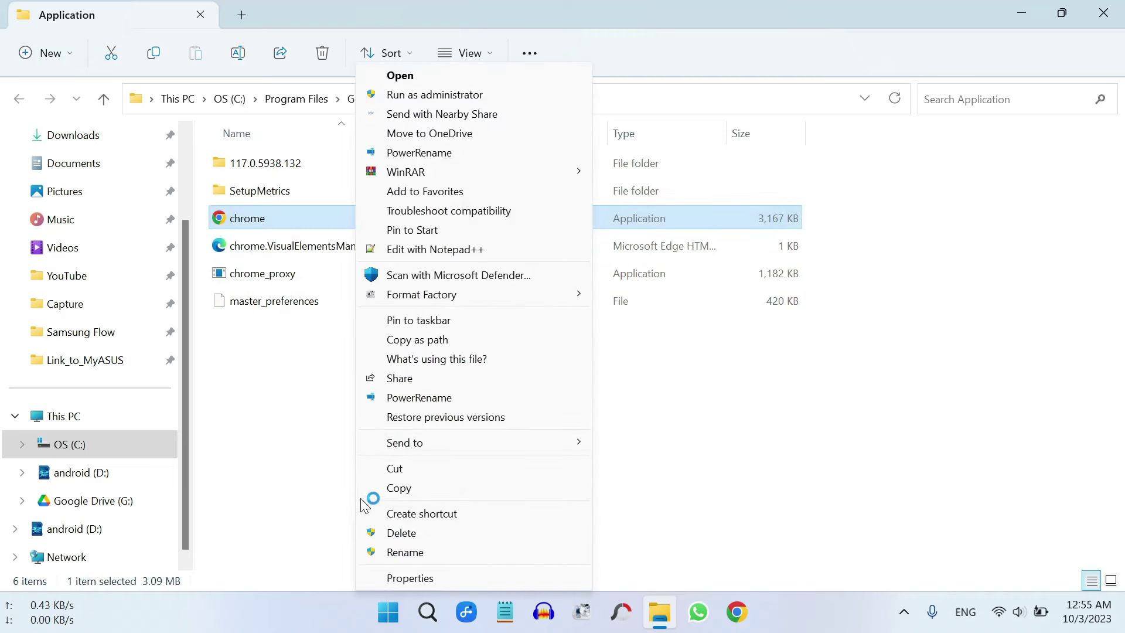
click(417, 552)
click(274, 218)
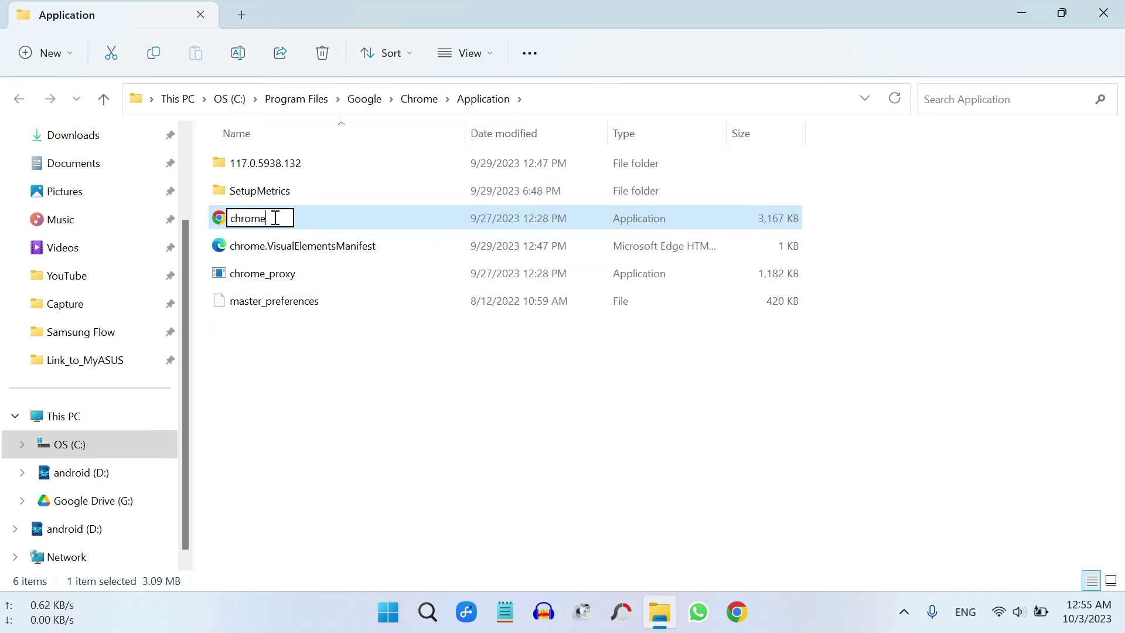
text(.)
key(Return)
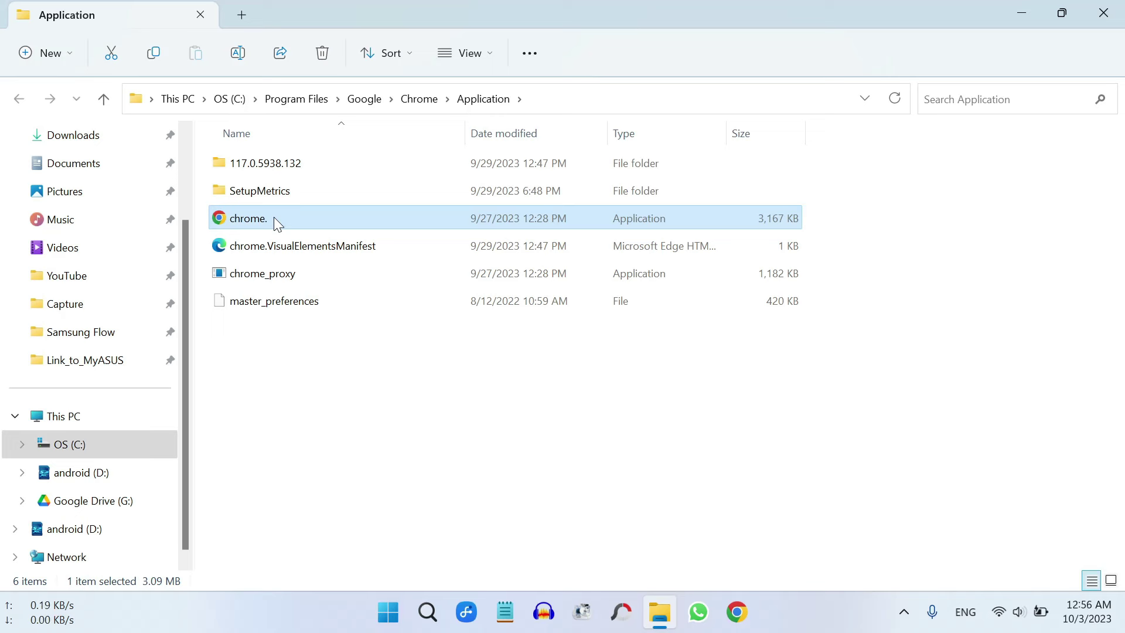
Create a desktop shortcut for the renamed "chrome." application and delete the old Google Chrome desktop shortcut
right_click(275, 219)
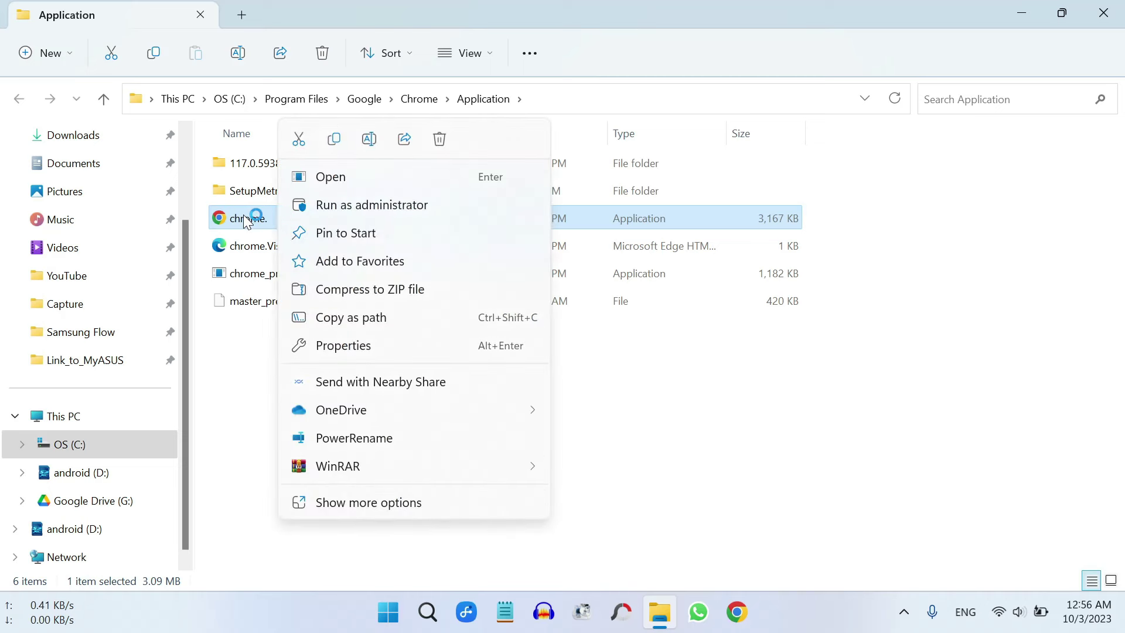
right_click(245, 220)
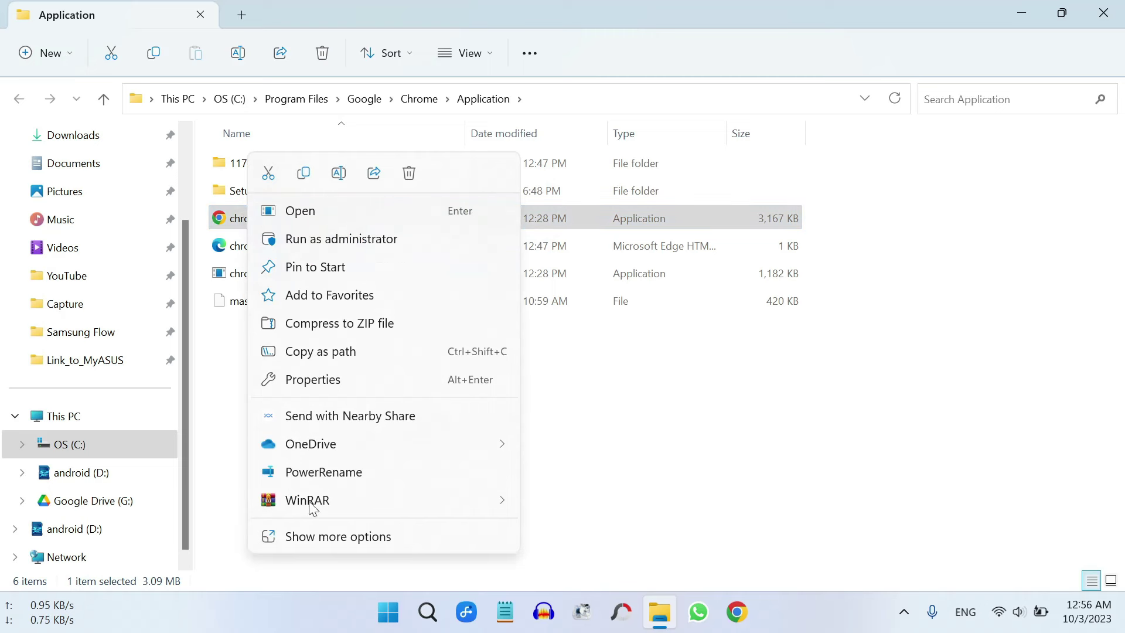
click(312, 538)
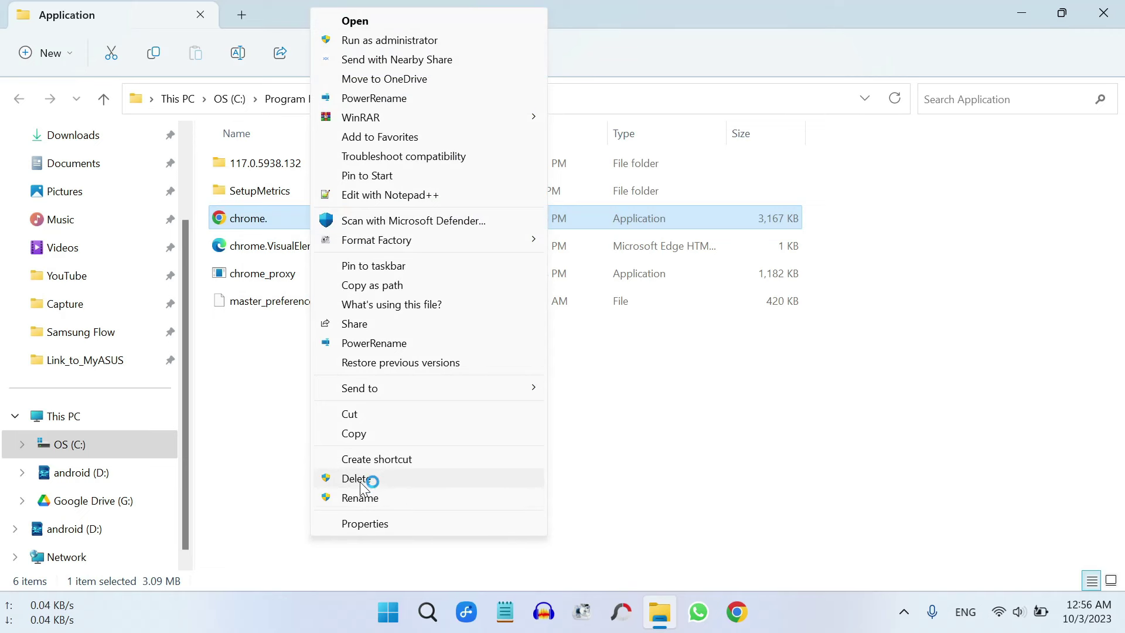
click(388, 462)
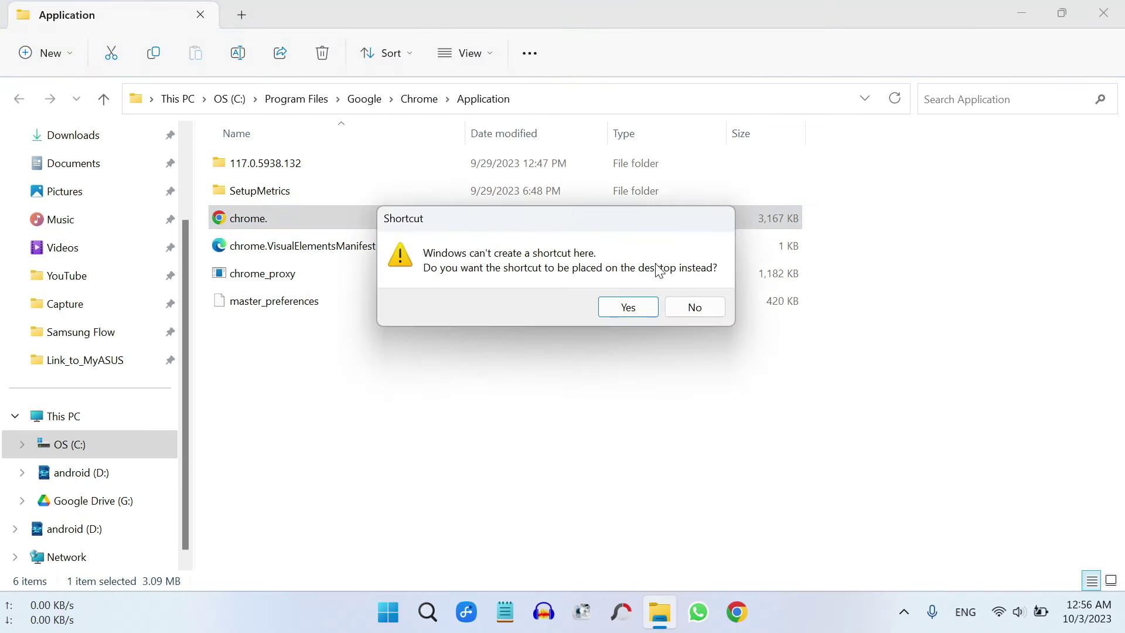
click(628, 307)
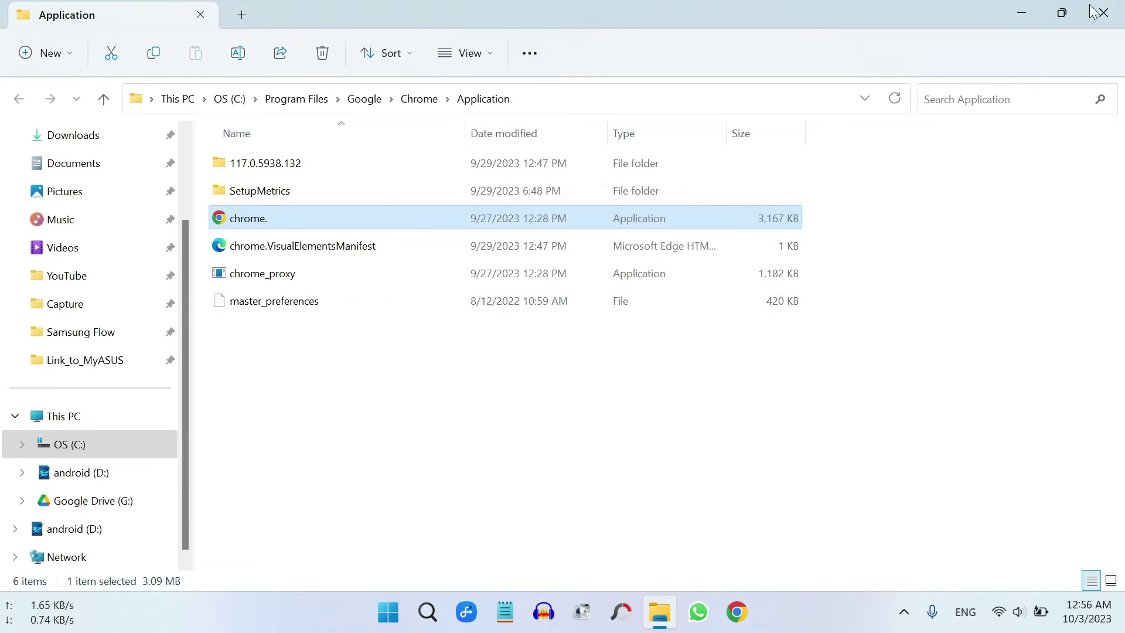
click(1021, 13)
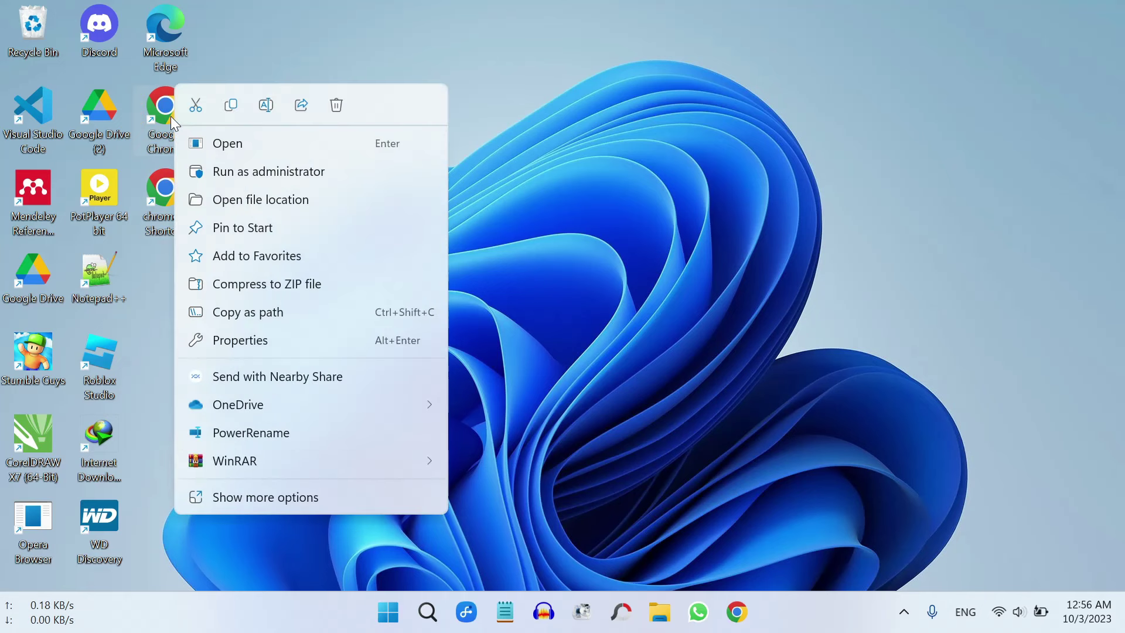
click(335, 105)
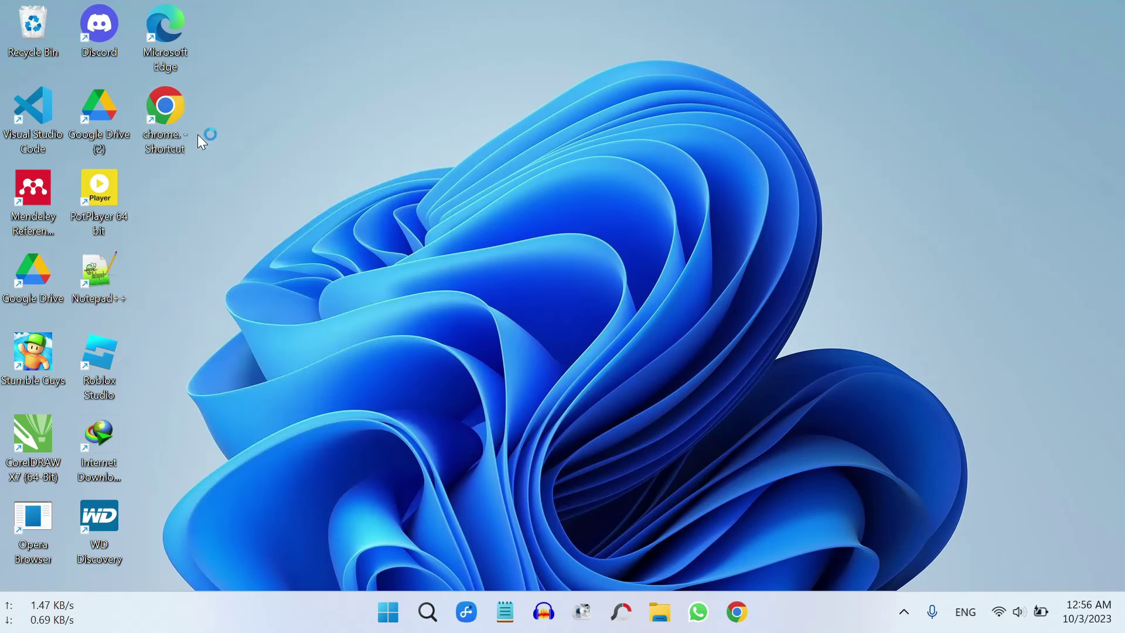
Rename the "chrome. - Shortcut" icon on the desktop to "chrome"
right_click(164, 147)
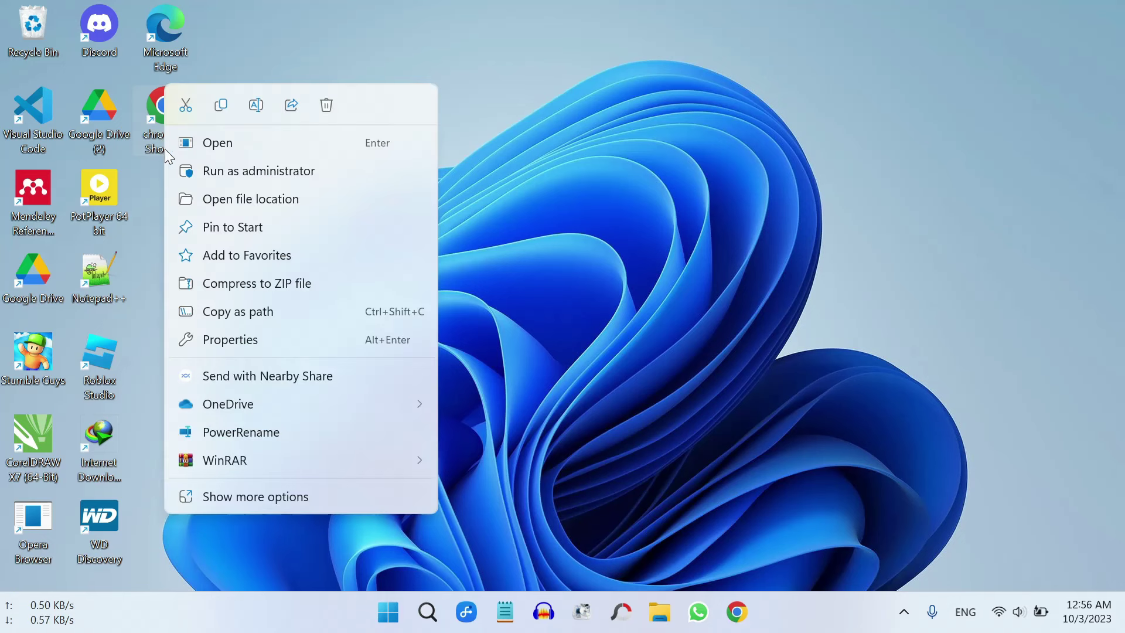
click(230, 498)
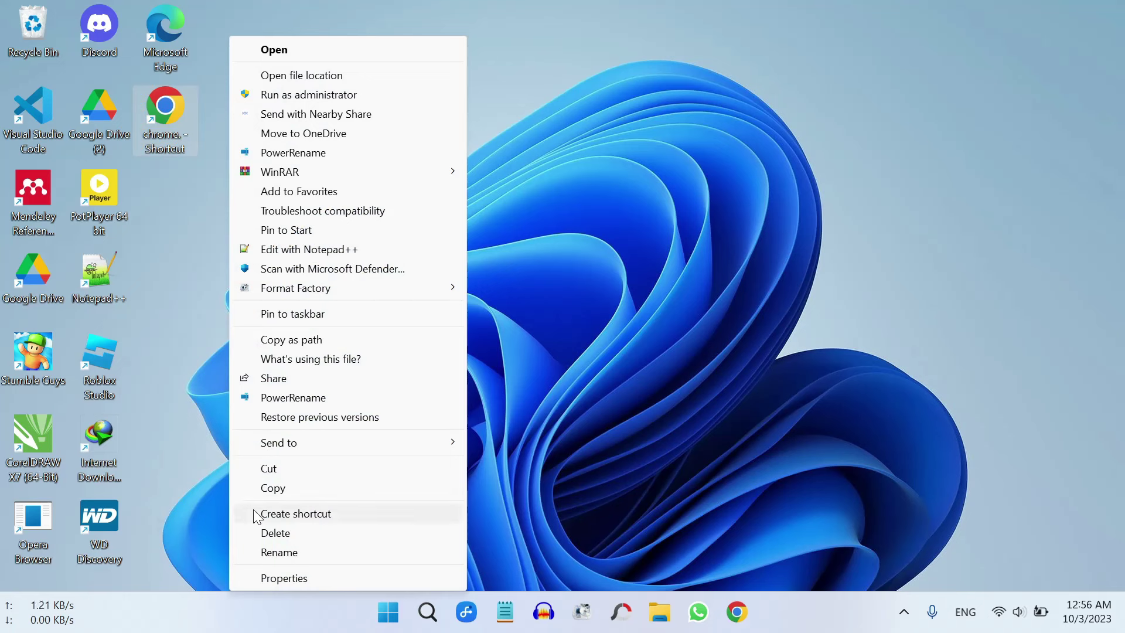
click(275, 554)
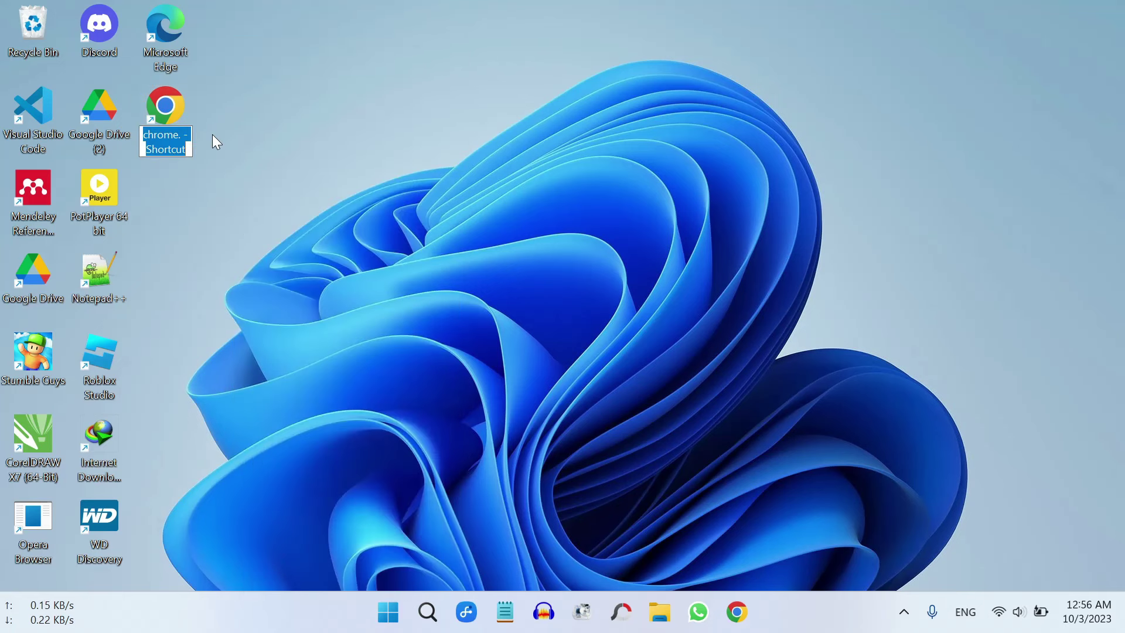
key(End)
key(BackSpace)
key(BackSpace)
key(BackSpace)
key(BackSpace)
key(BackSpace)
key(BackSpace)
key(BackSpace)
key(BackSpace)
key(BackSpace)
key(BackSpace)
key(BackSpace)
key(BackSpace)
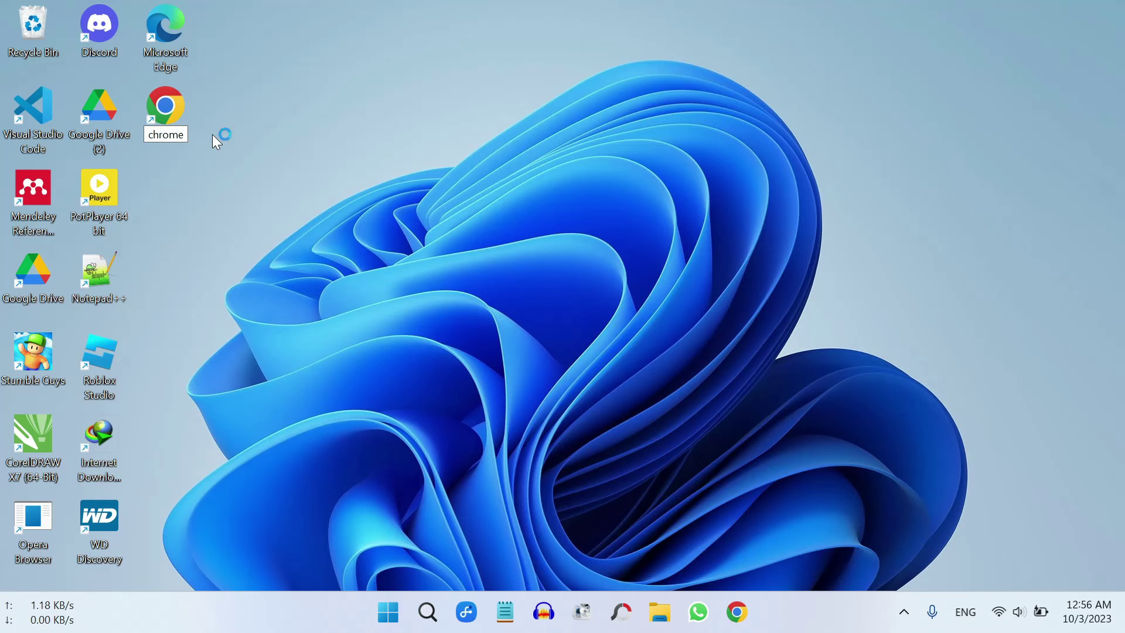
key(Return)
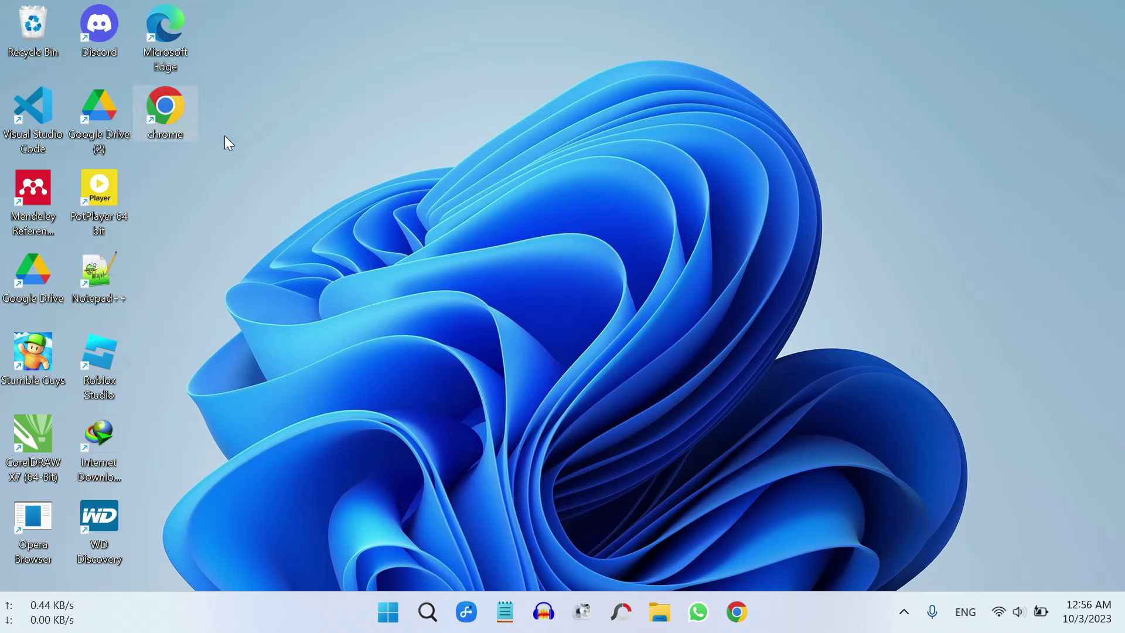
Replace the Google Chrome pin on the taskbar with the desktop "chrome" shortcut and test that the browser launches
right_click(737, 612)
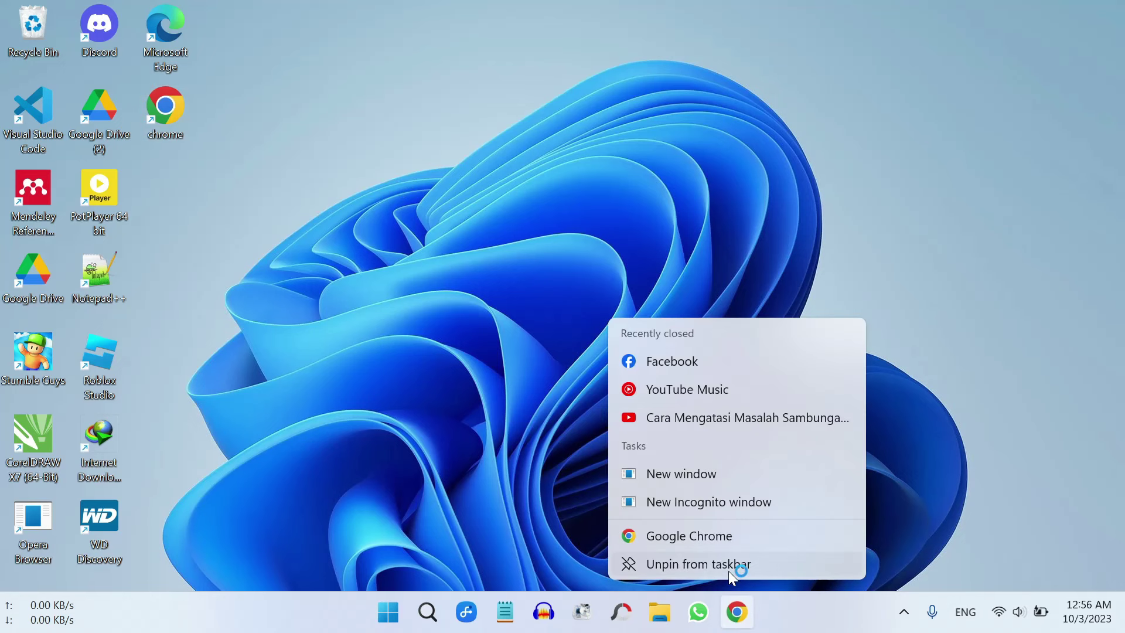
click(728, 565)
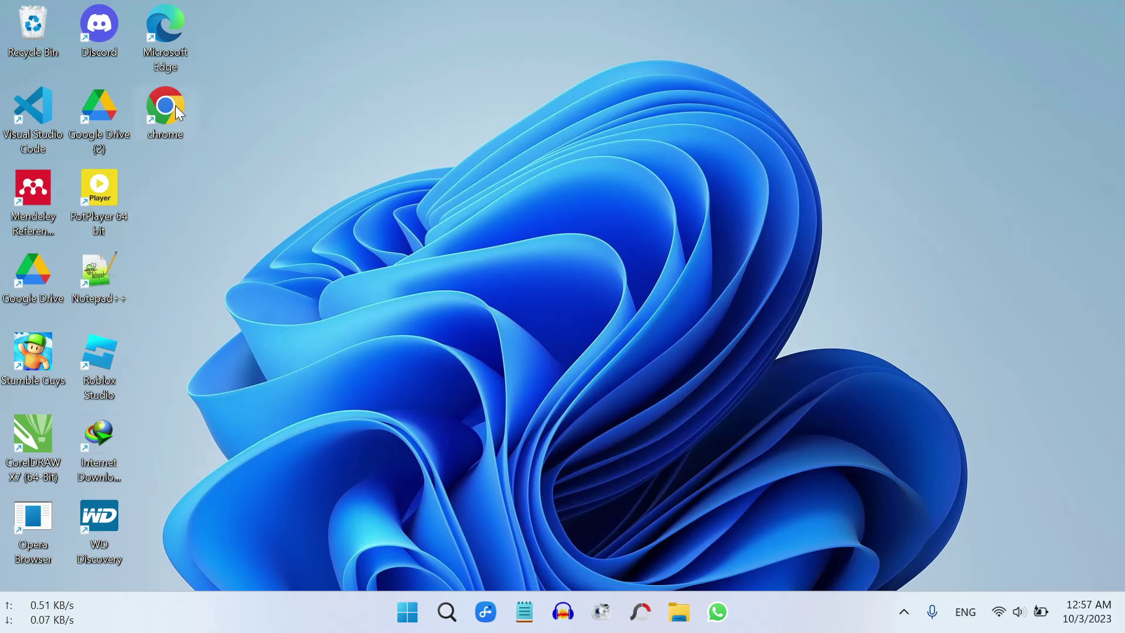
drag(173, 165, 478, 229)
drag(723, 484, 749, 621)
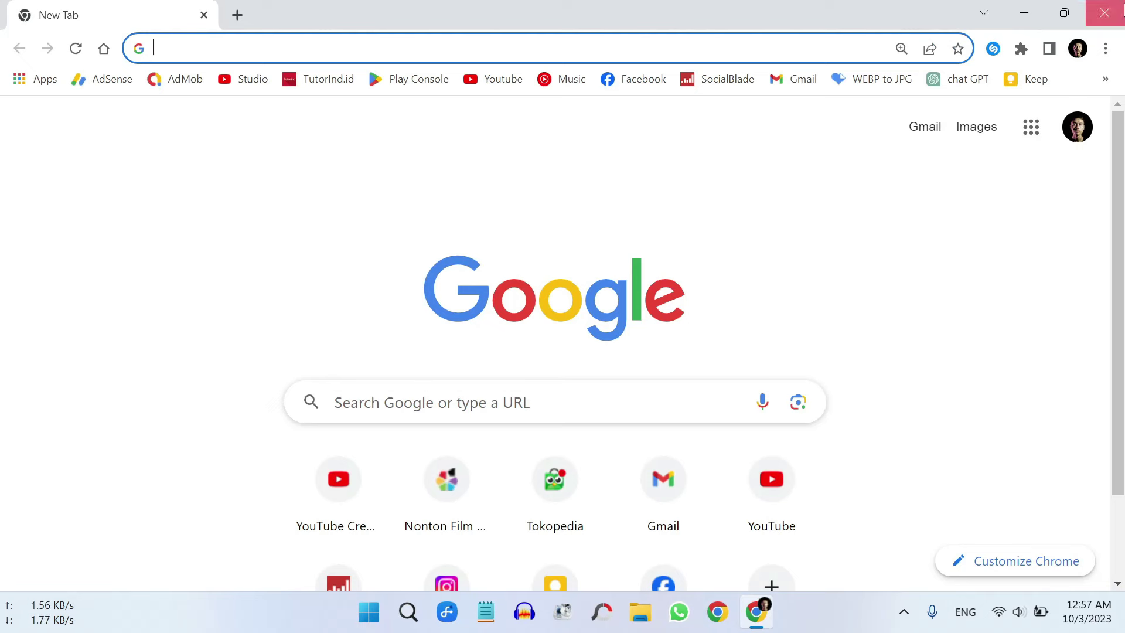
click(1104, 13)
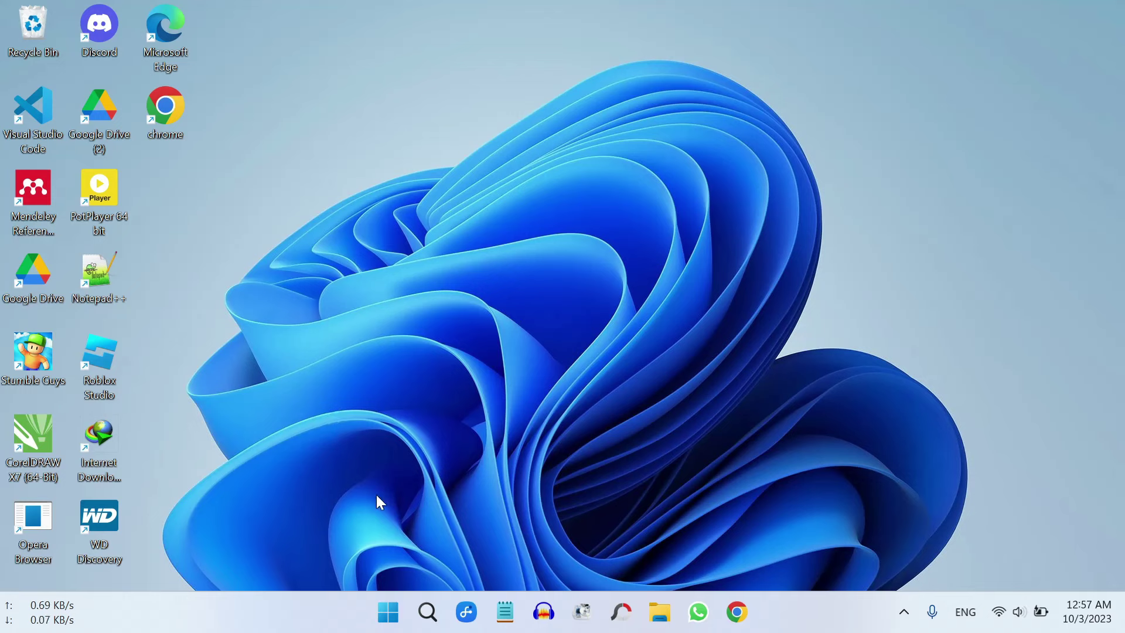
Search the installed apps in Windows Settings for "chro" and show the uninstall option for Google Chrome without running it
click(389, 615)
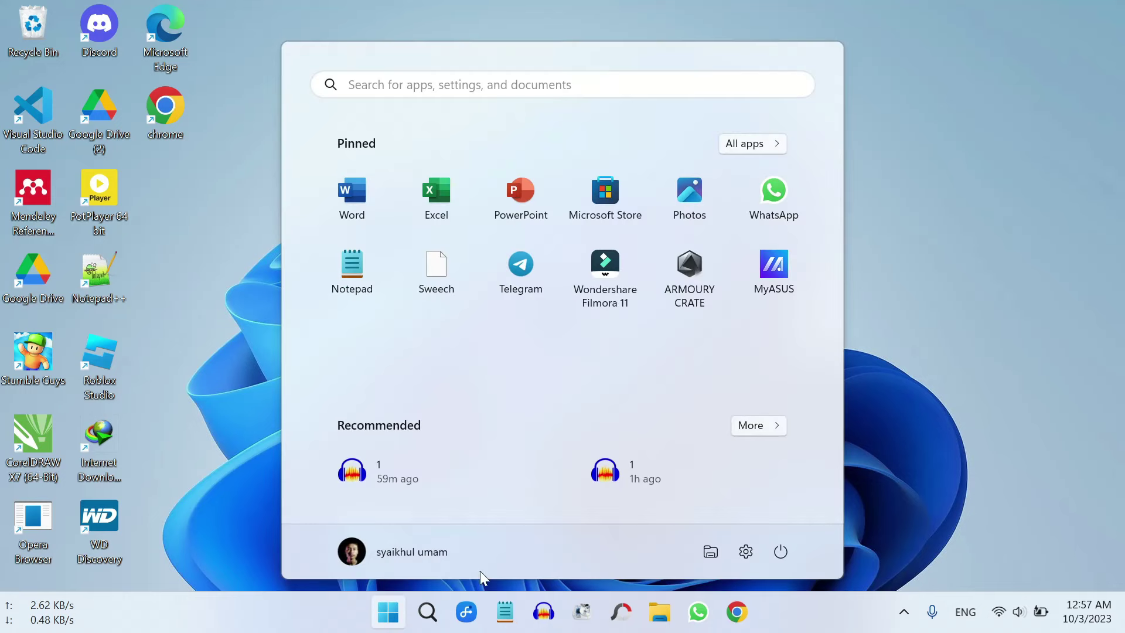
click(747, 551)
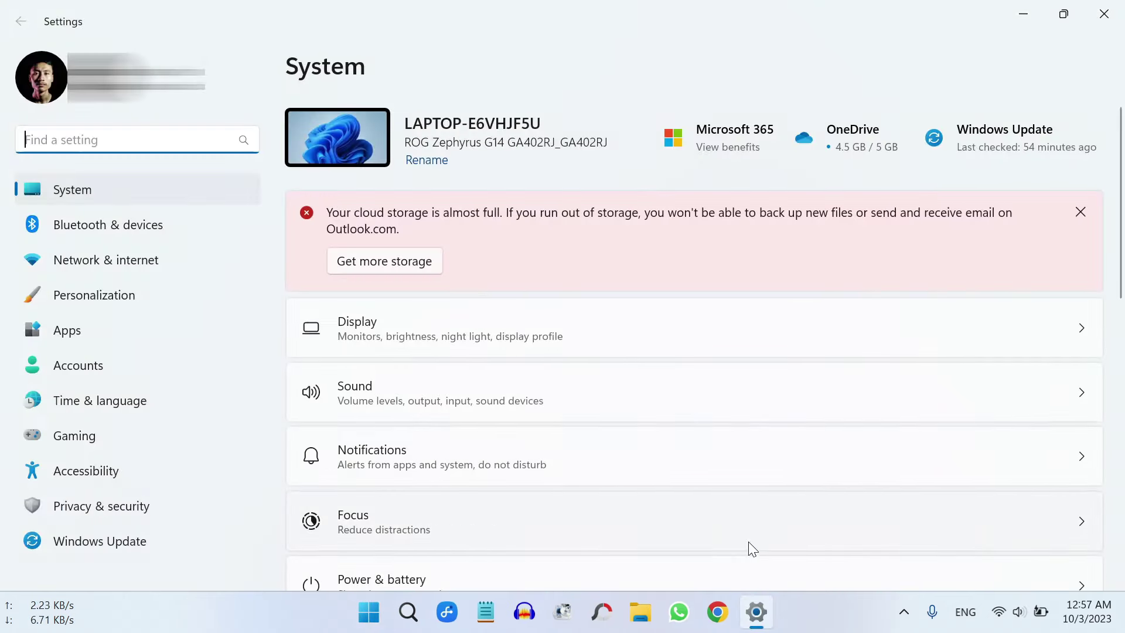
click(104, 324)
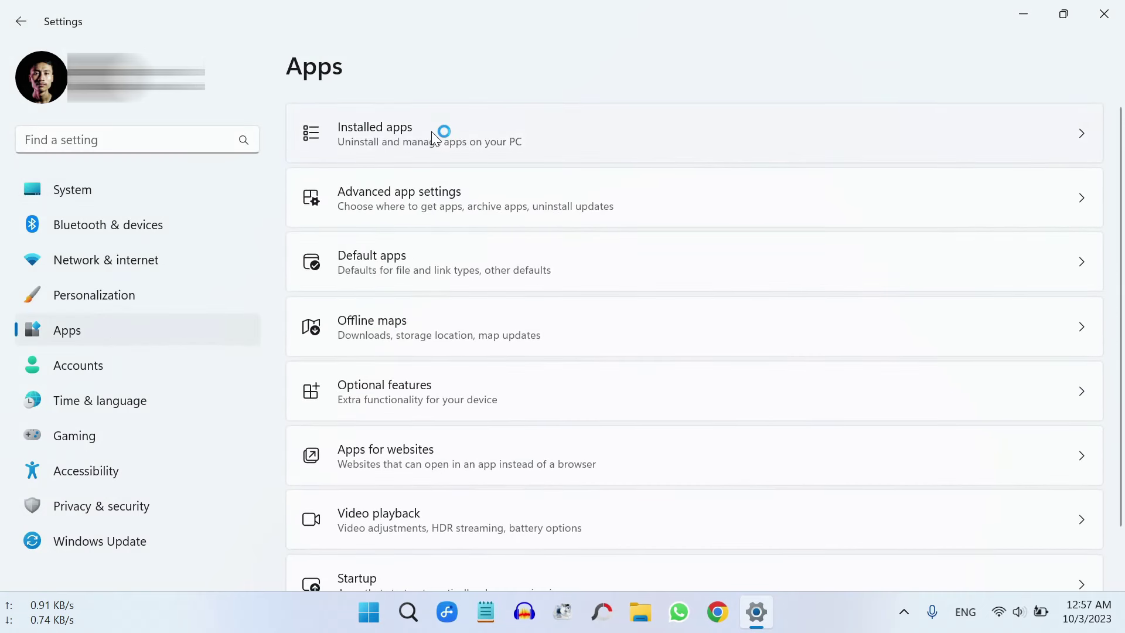
click(431, 131)
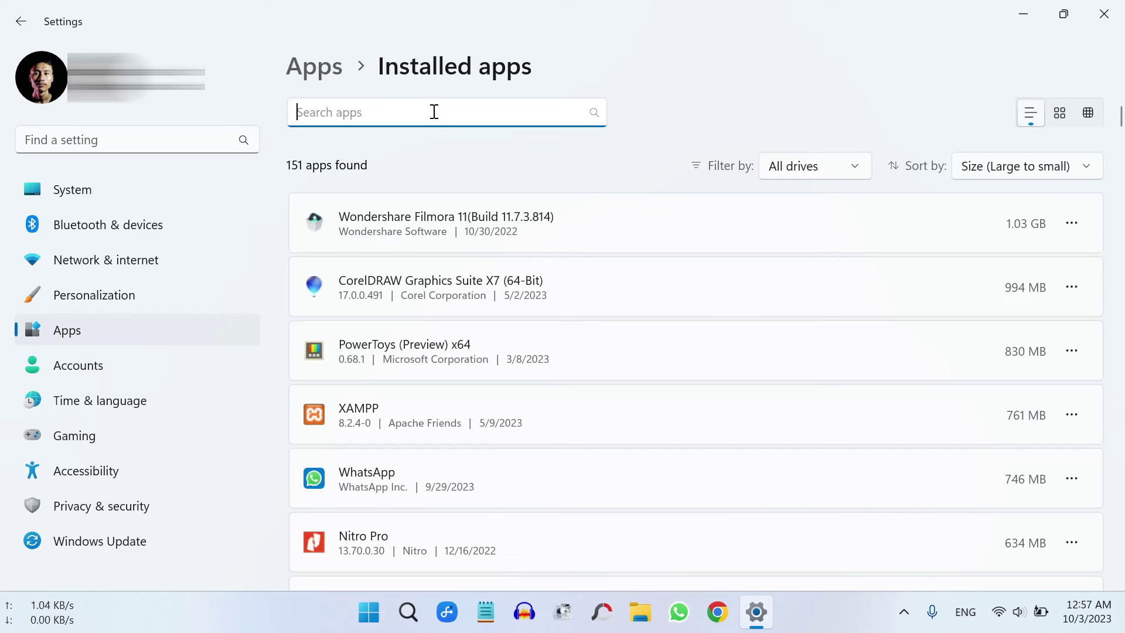
text(chro)
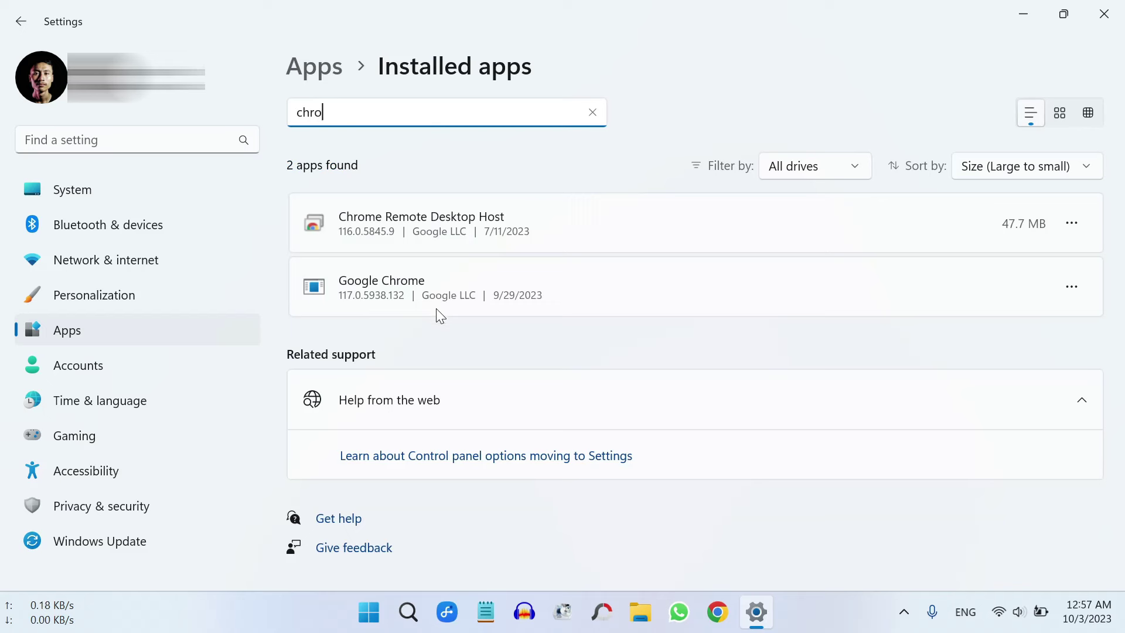
click(1072, 287)
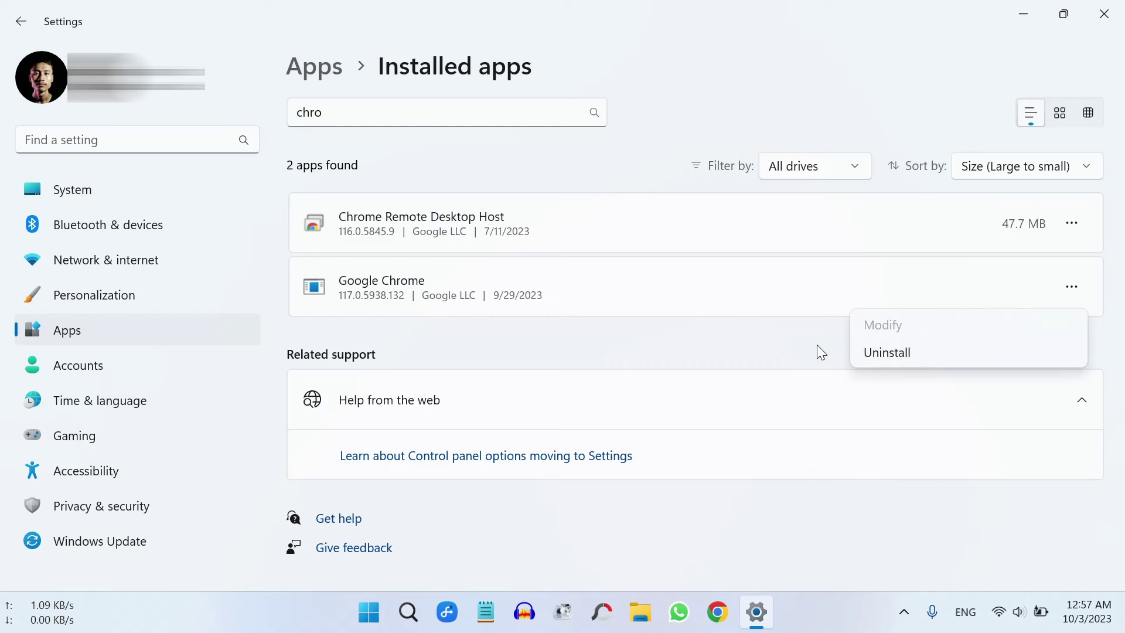
click(1104, 10)
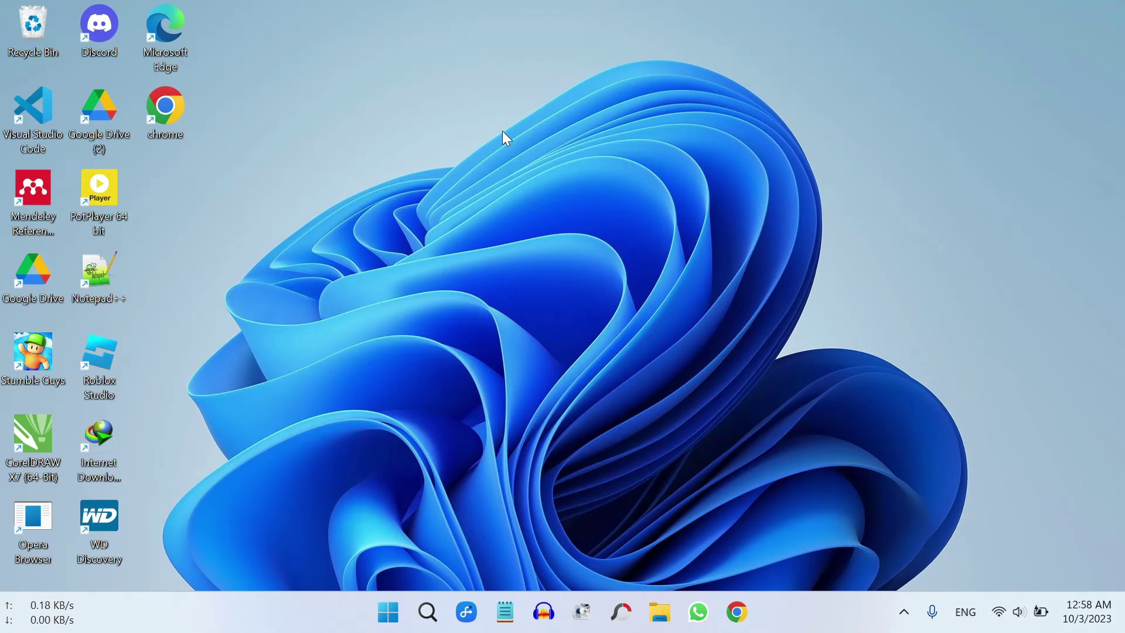
Switch to Microsoft Edge and view the Google Chrome download page, closing the "chrome - Search" tab
double_click(179, 41)
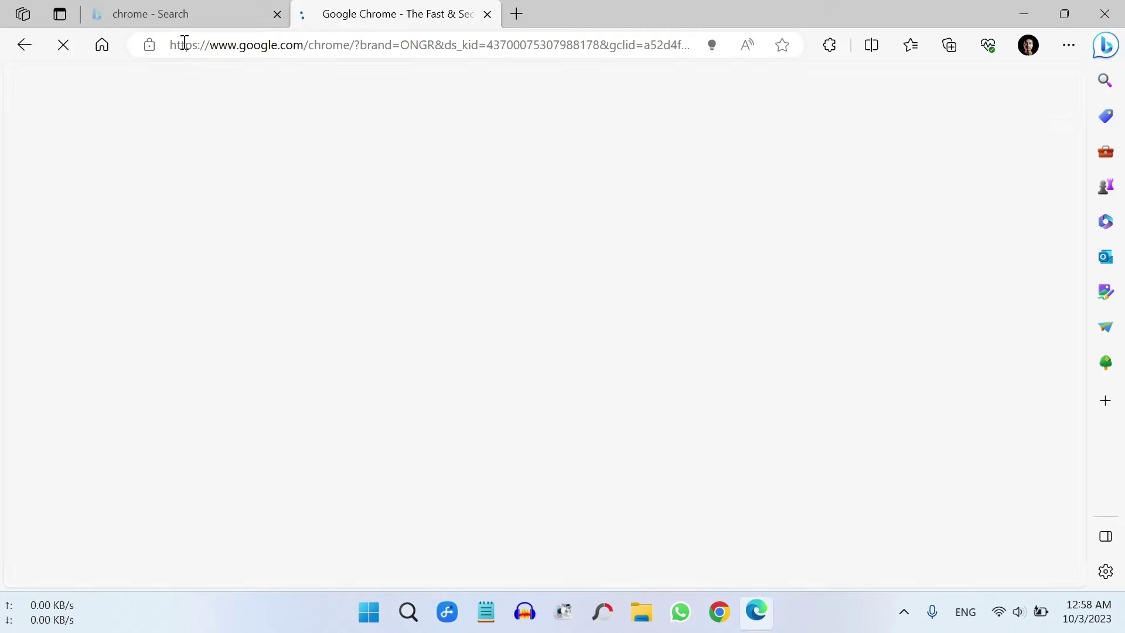
click(277, 14)
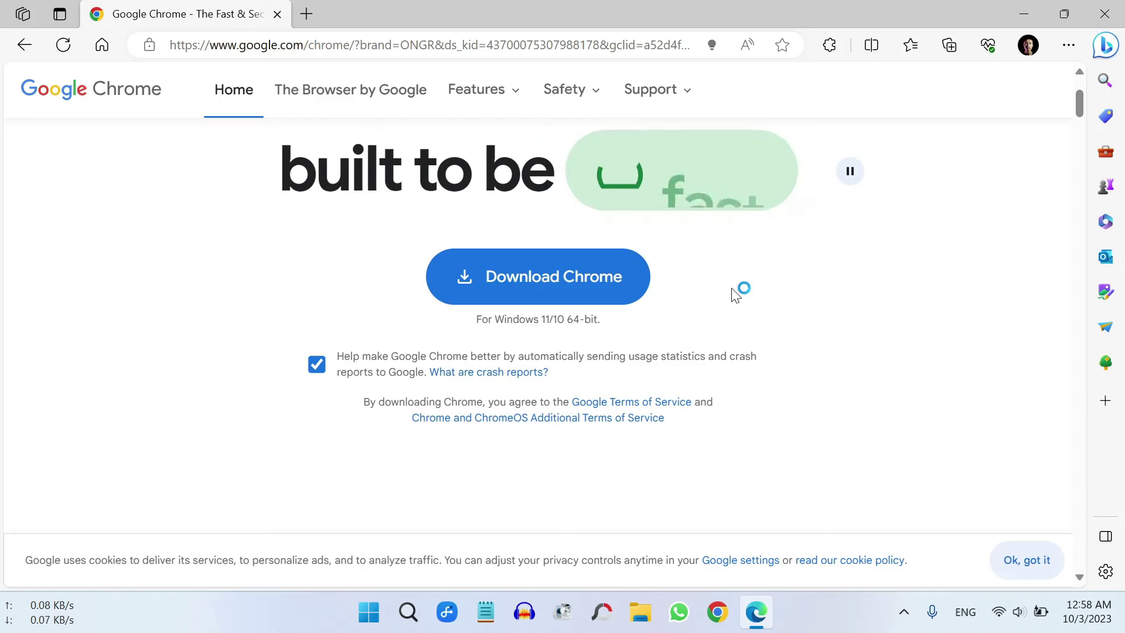
click(1104, 14)
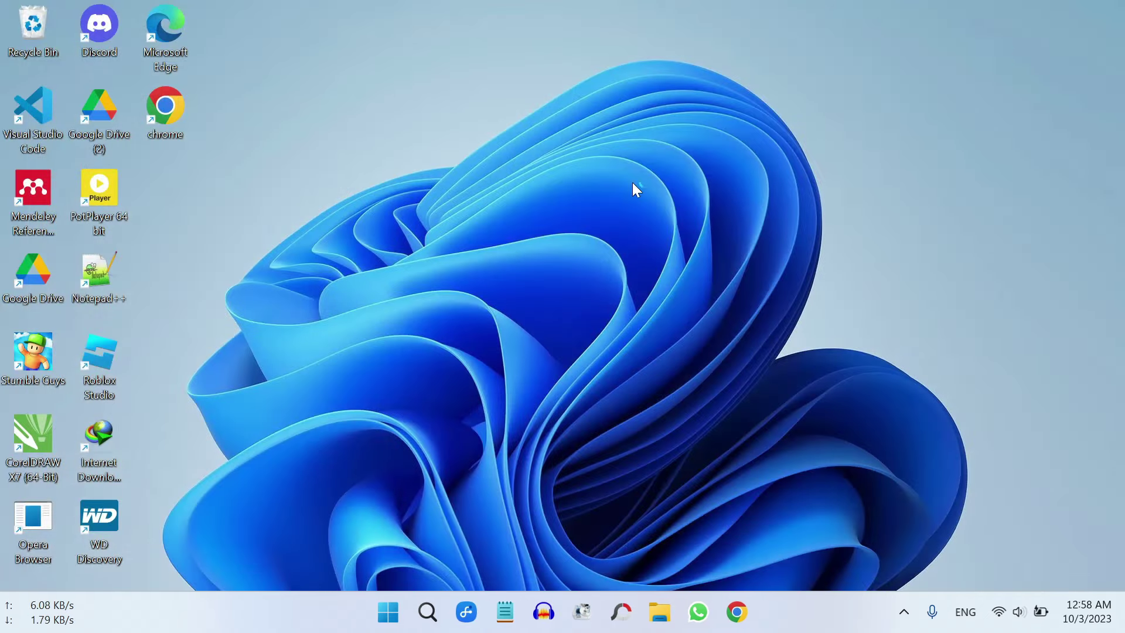